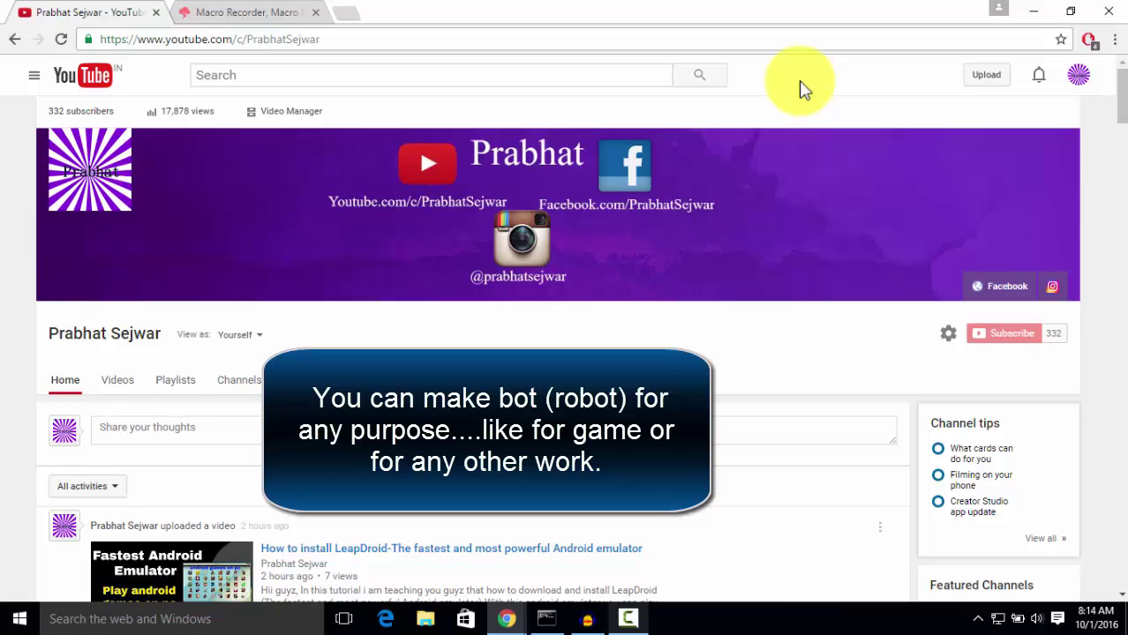
scroll(1094, 71, "down", 1)
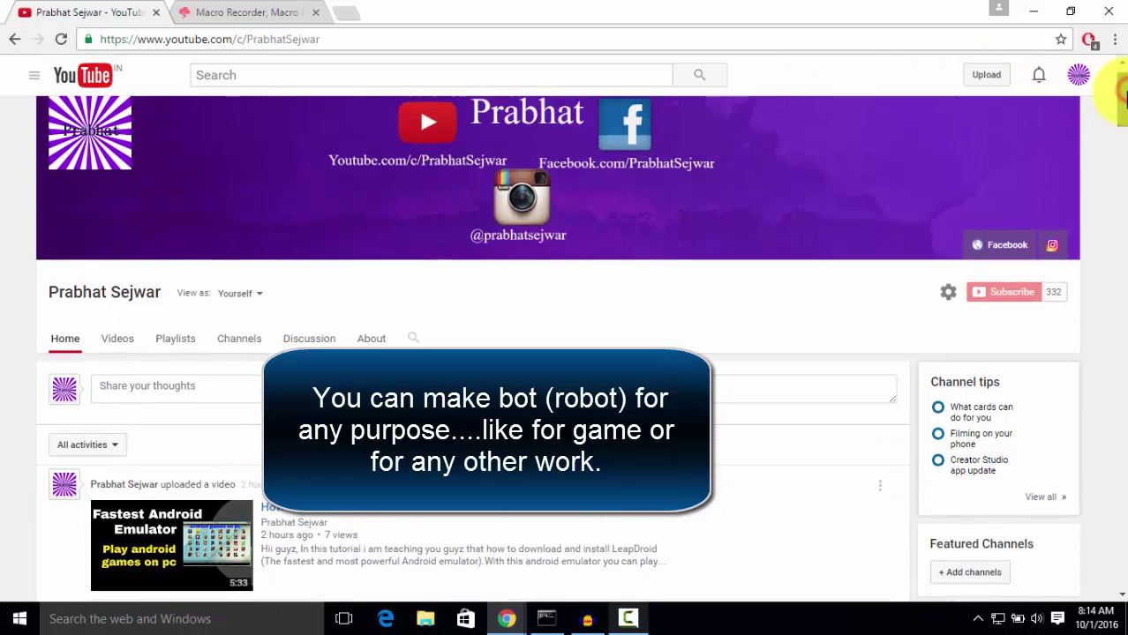
scroll(1117, 84, "up", 1)
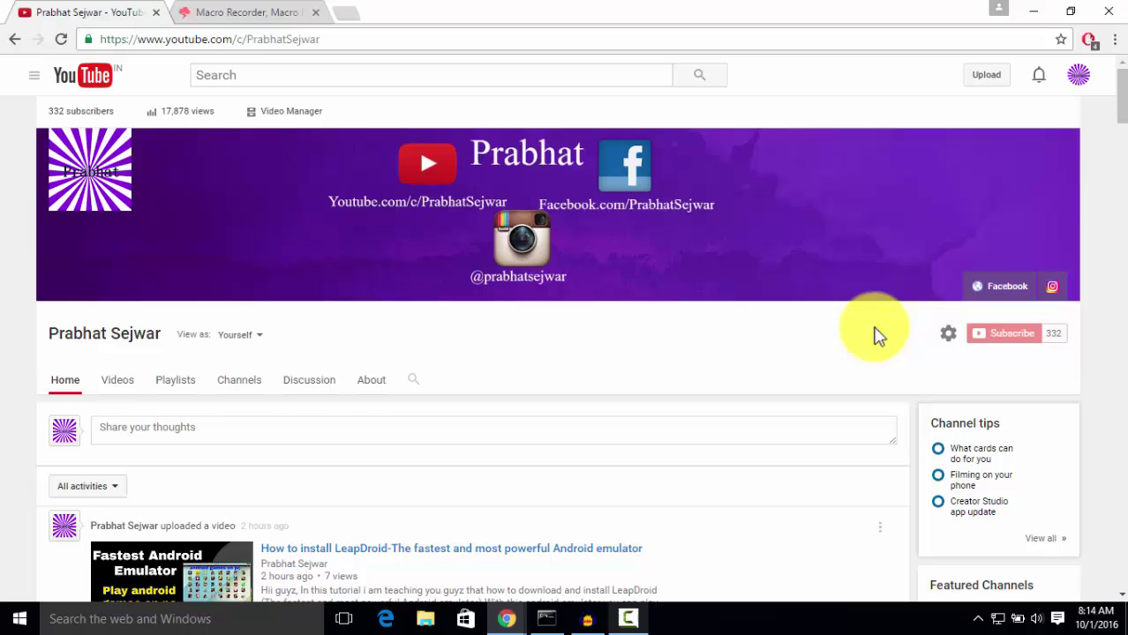
Switch to the JitBit Macro Recorder web page and view its download section.
left_click(269, 11)
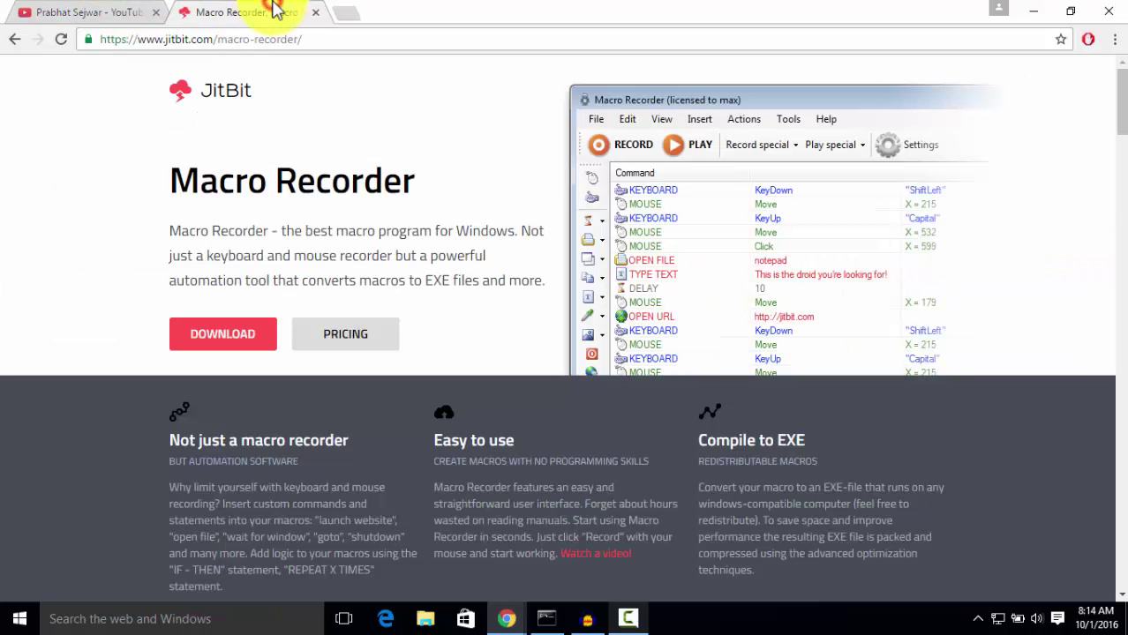
mouse_move(138, 189)
left_mouse_down()
mouse_move(428, 171)
mouse_move(138, 183)
left_mouse_up()
left_click(442, 179)
left_click(109, 170)
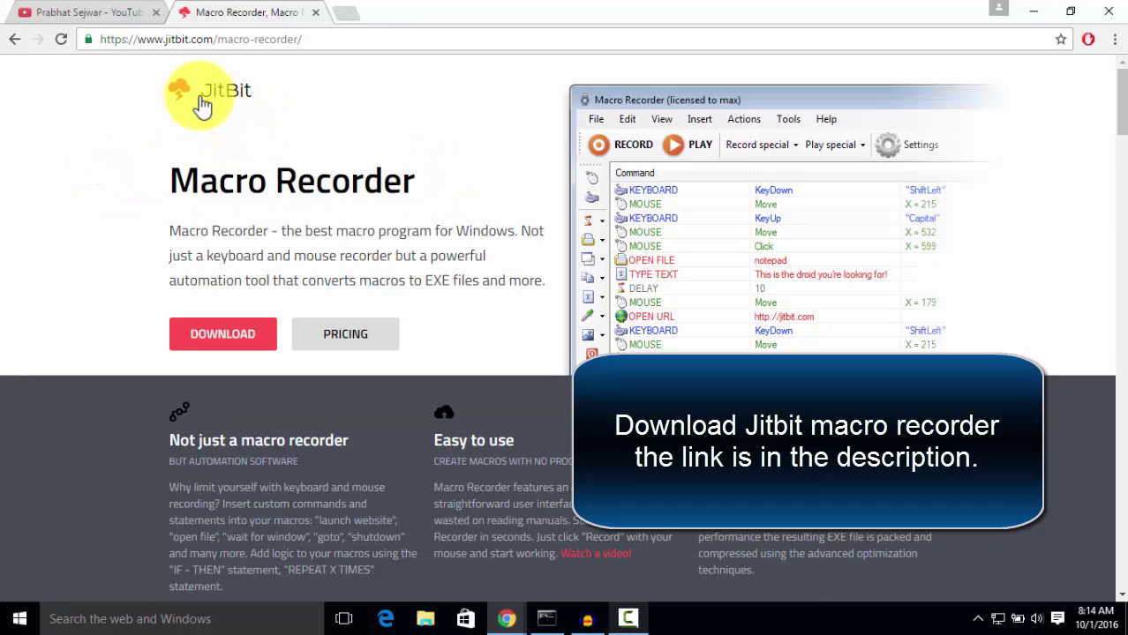
left_click_drag(297, 95, 328, 132)
left_click(328, 132)
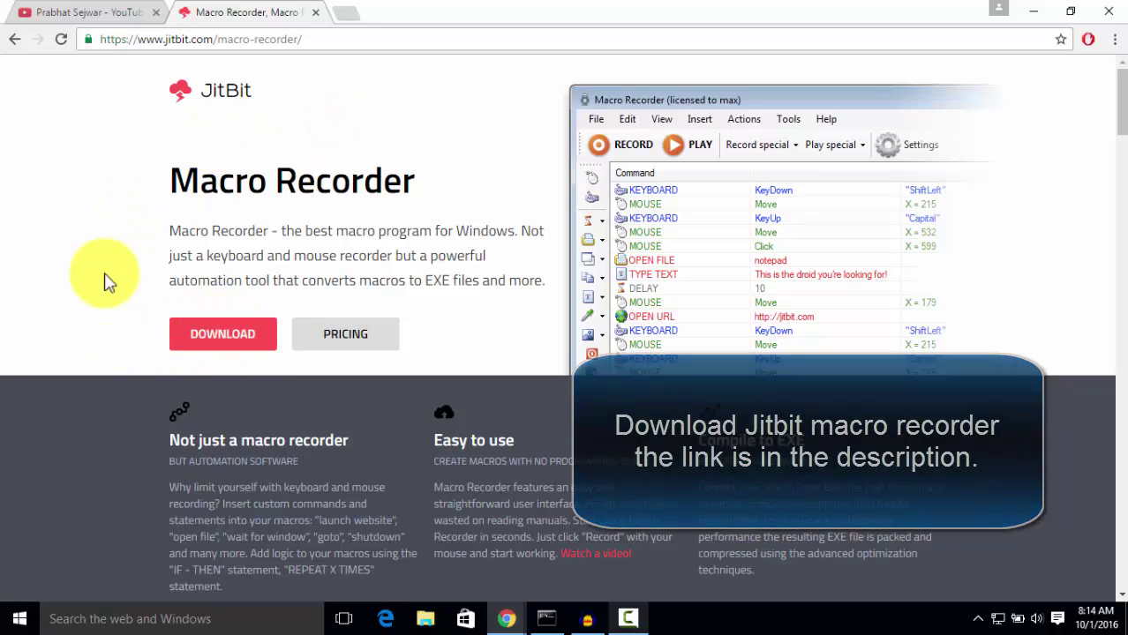
Minimise the browser and launch the MacroRecorderSetup.exe installer from the desktop.
left_click(1027, 16)
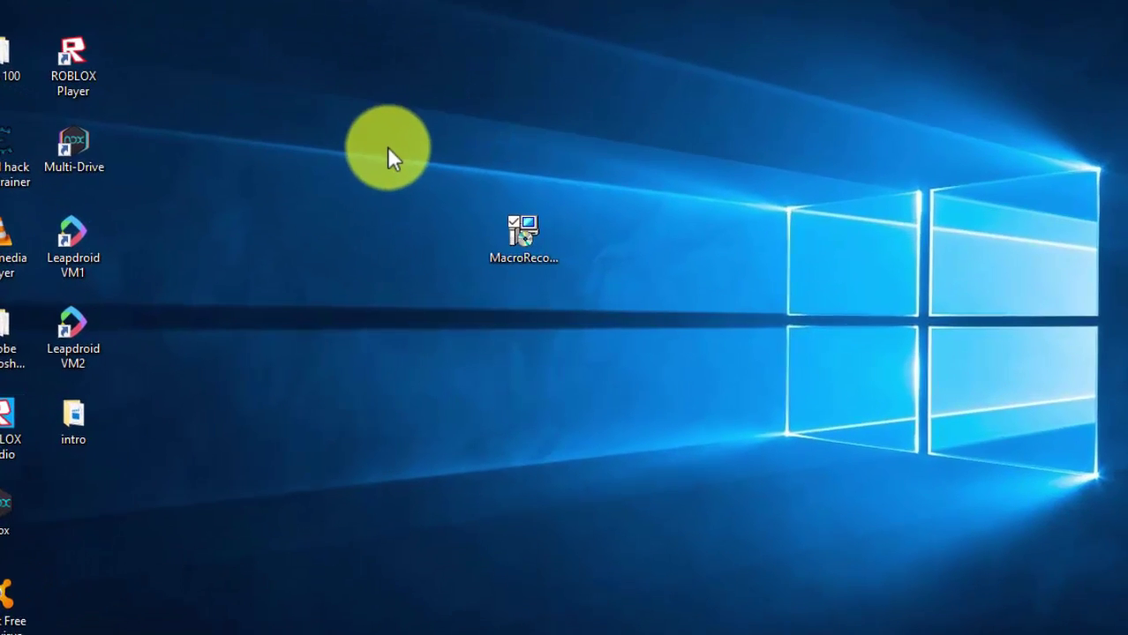
left_click_drag(394, 175, 583, 399)
left_click_drag(358, 88, 799, 408)
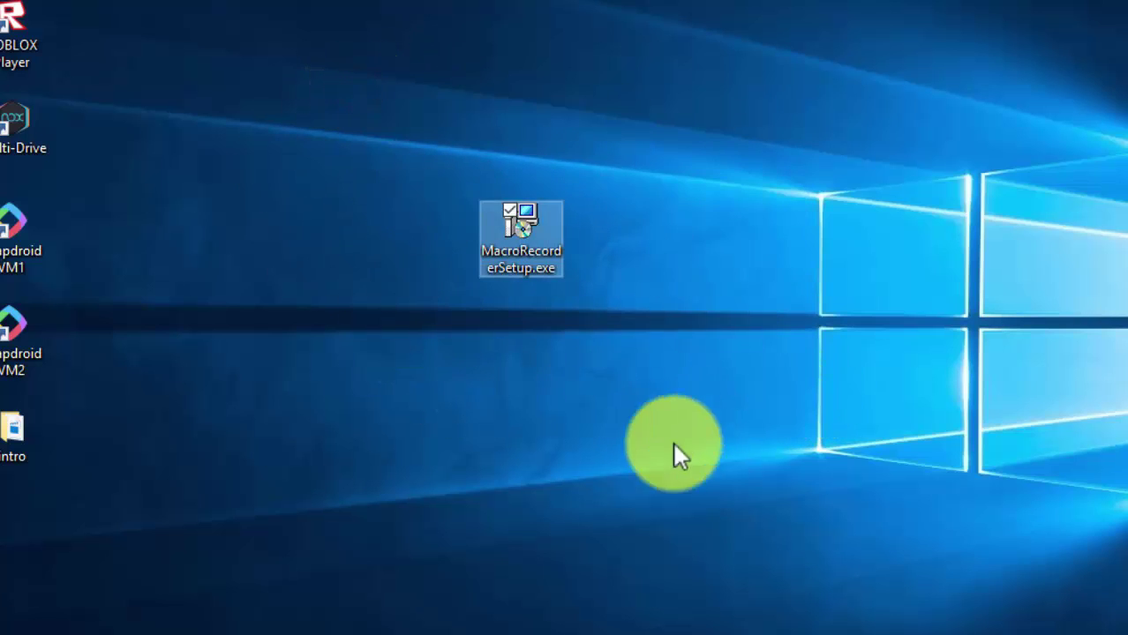
left_click_drag(708, 354, 292, 123)
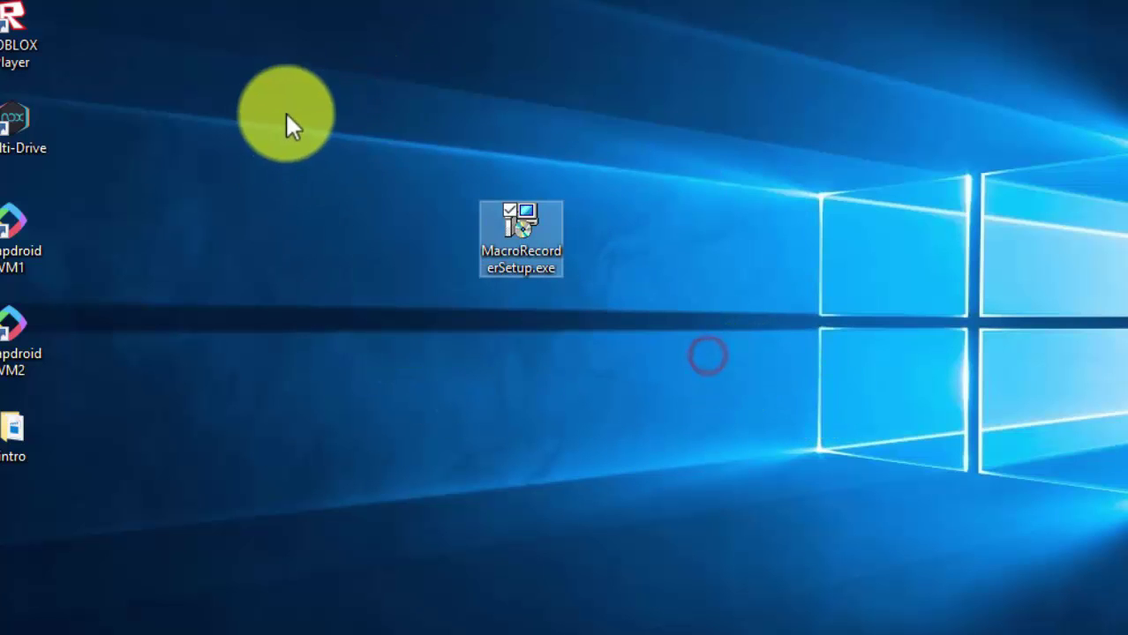
double_click(519, 244)
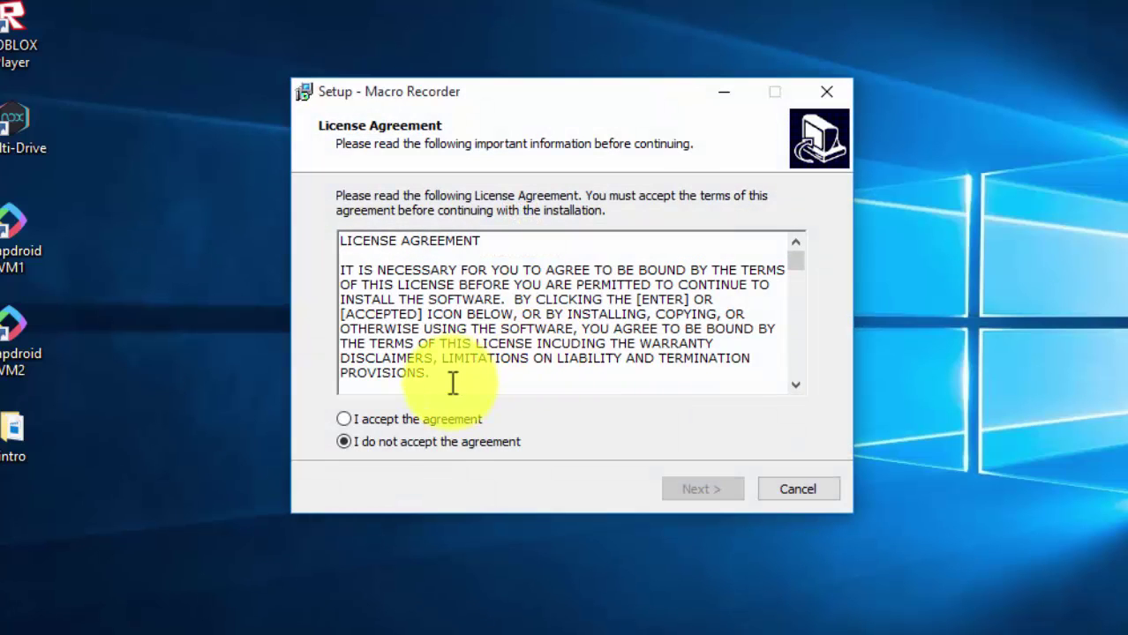
Accept the license agreement, install Macro Recorder, and finish setup with the launch option enabled.
left_click(380, 421)
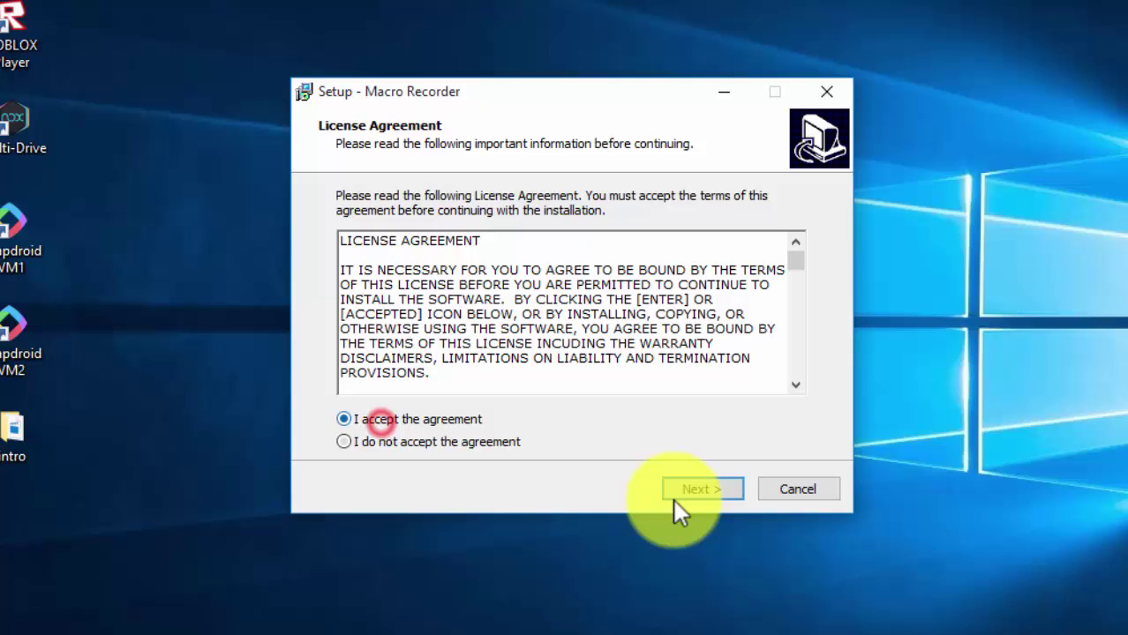
left_click(705, 493)
left_click(697, 493)
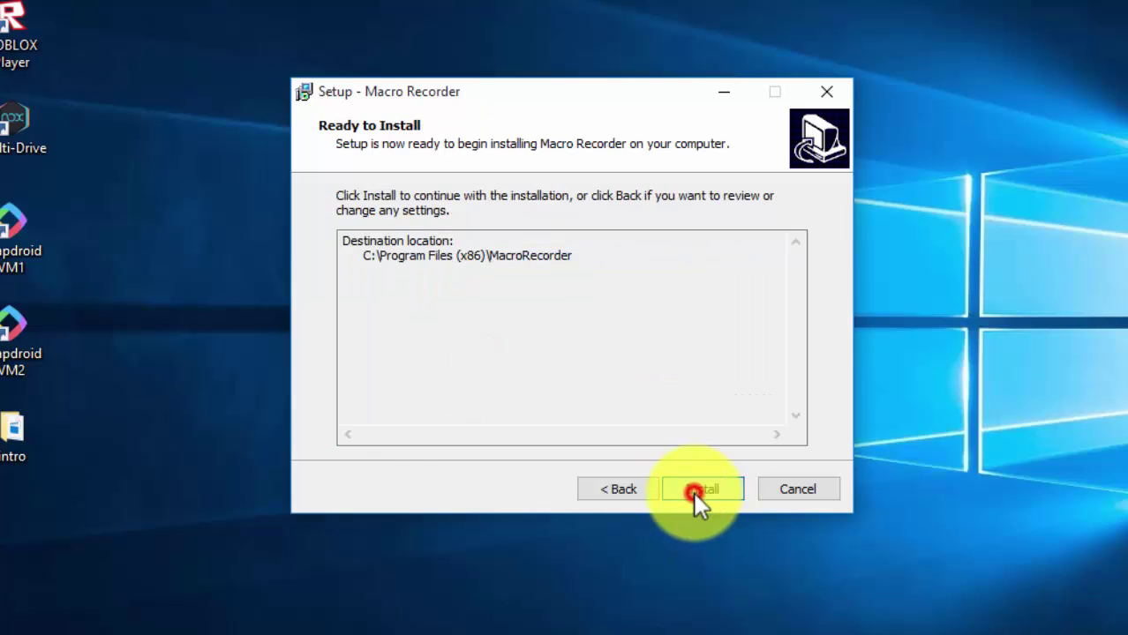
left_click(704, 490)
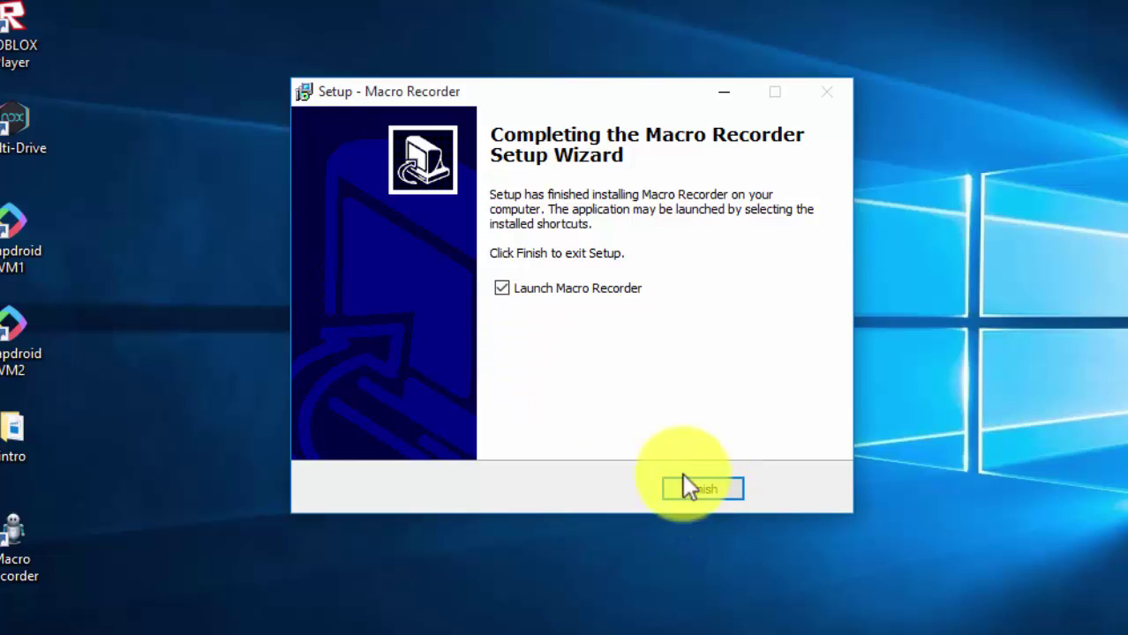
left_click(707, 483)
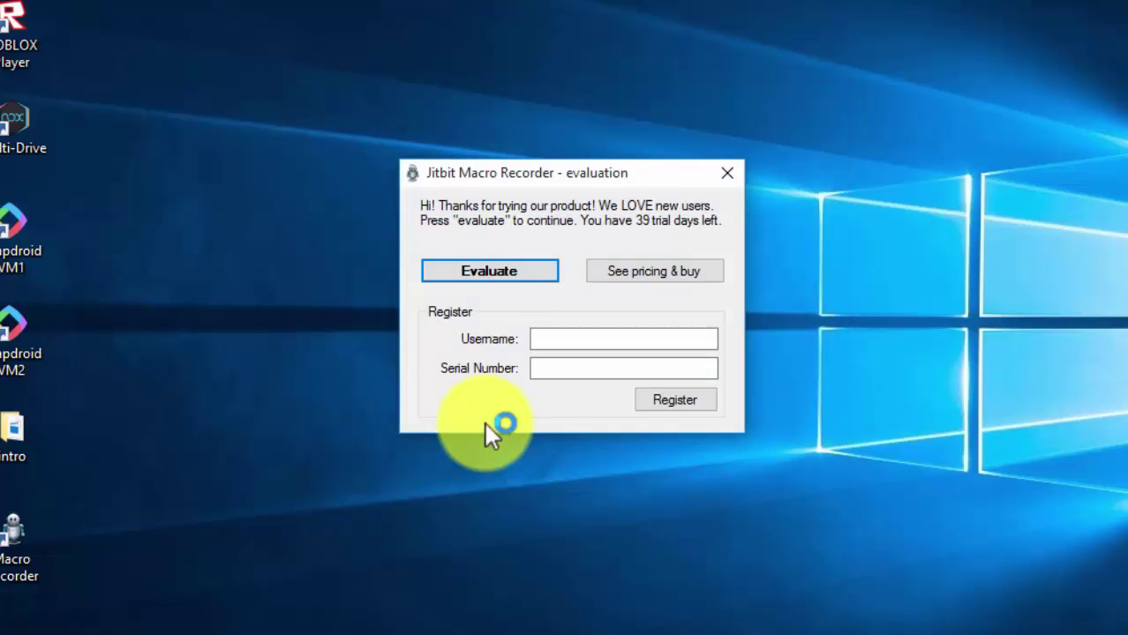
Continue in evaluation mode, dismiss the welcome dialog, and move the Macro Recorder window slightly lower.
left_click(491, 276)
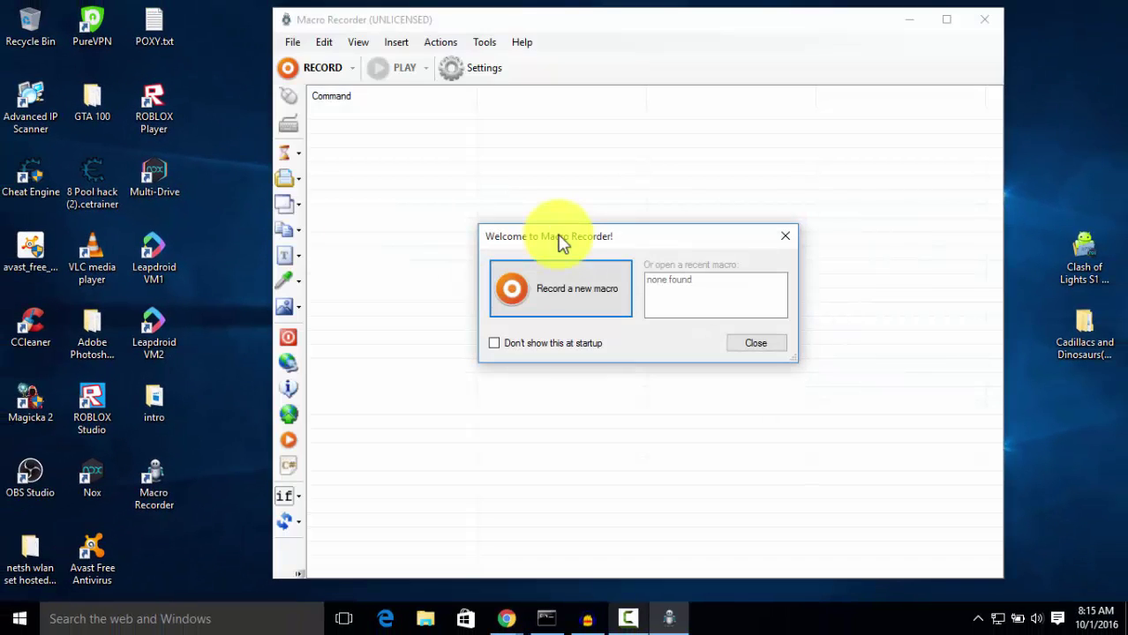
left_click(766, 343)
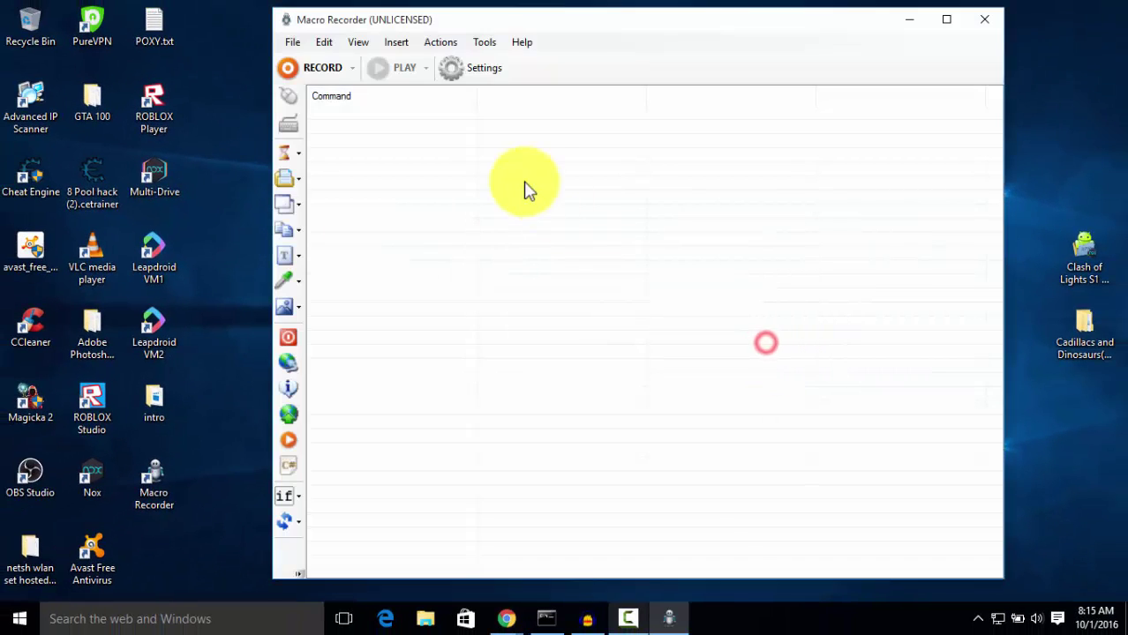
left_click(361, 19)
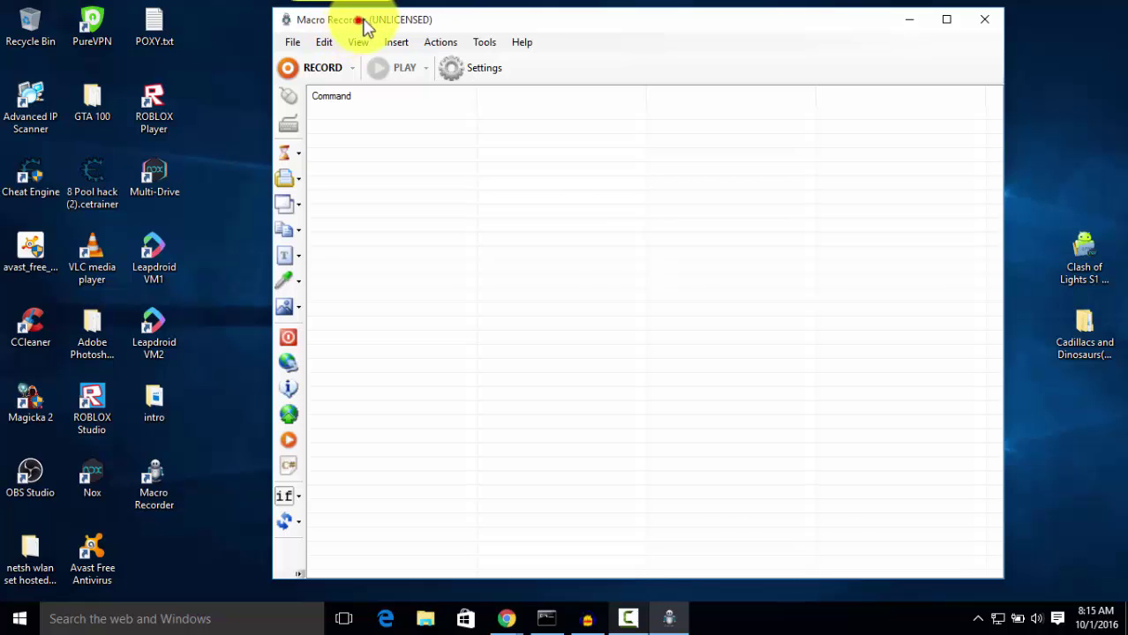
mouse_move(361, 20)
left_mouse_down()
mouse_move(336, 62)
mouse_move(330, 16)
mouse_move(336, 39)
mouse_move(369, 39)
mouse_move(335, 40)
mouse_move(359, 37)
left_mouse_up()
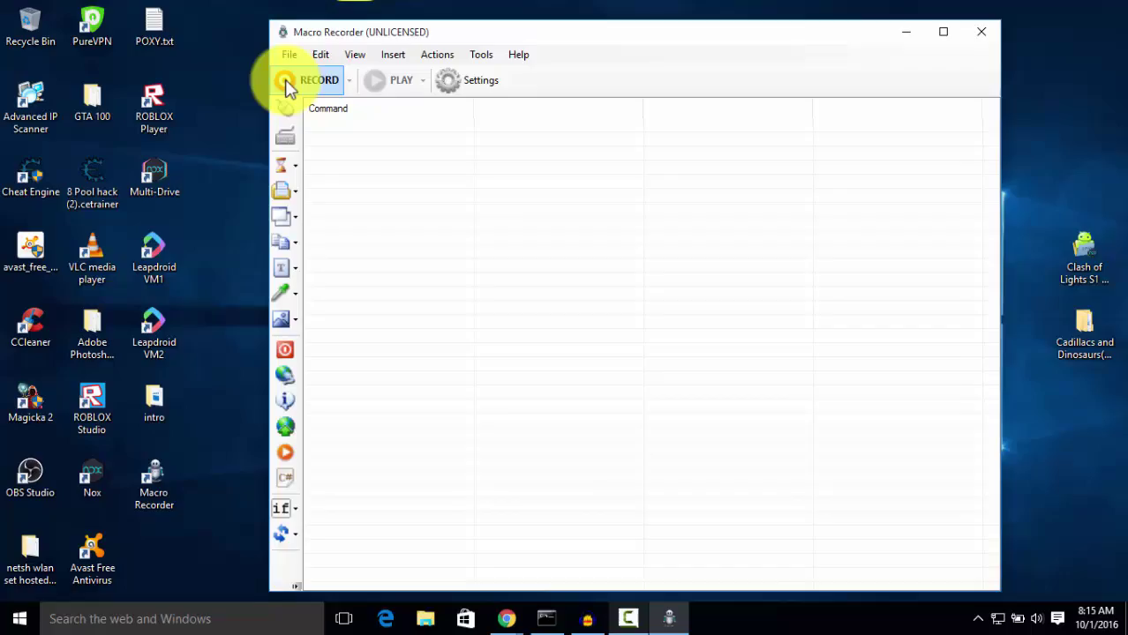
Record a macro that selects the MacroRecorderSetup.exe, Multi-Drive and Leapdroid VM2 desktop icons in turn.
left_click(288, 82)
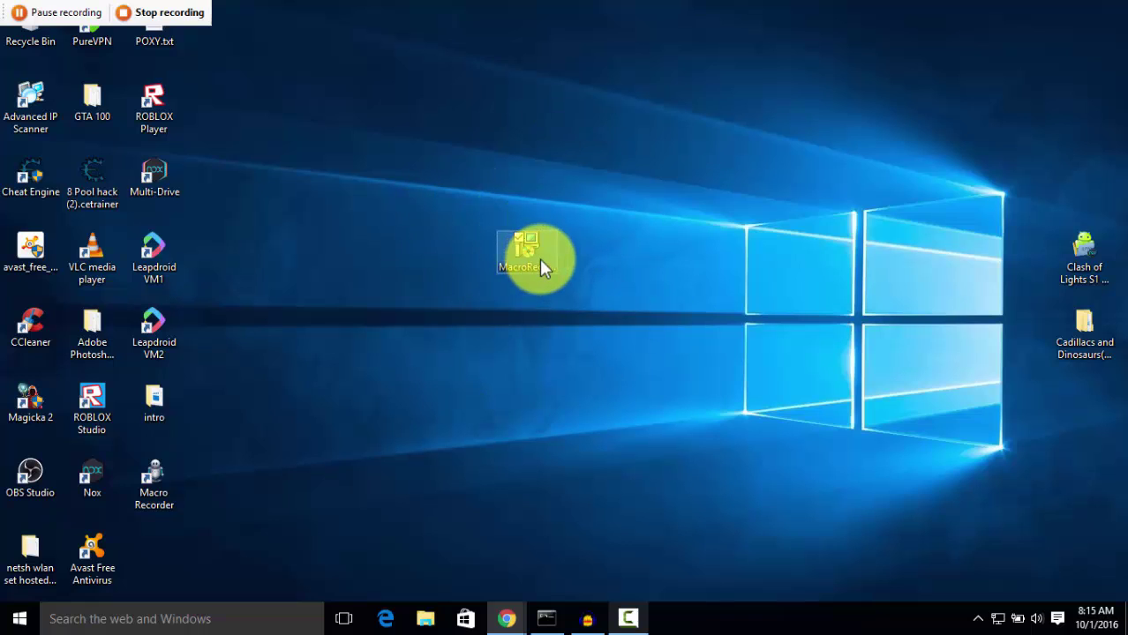
left_click(517, 251)
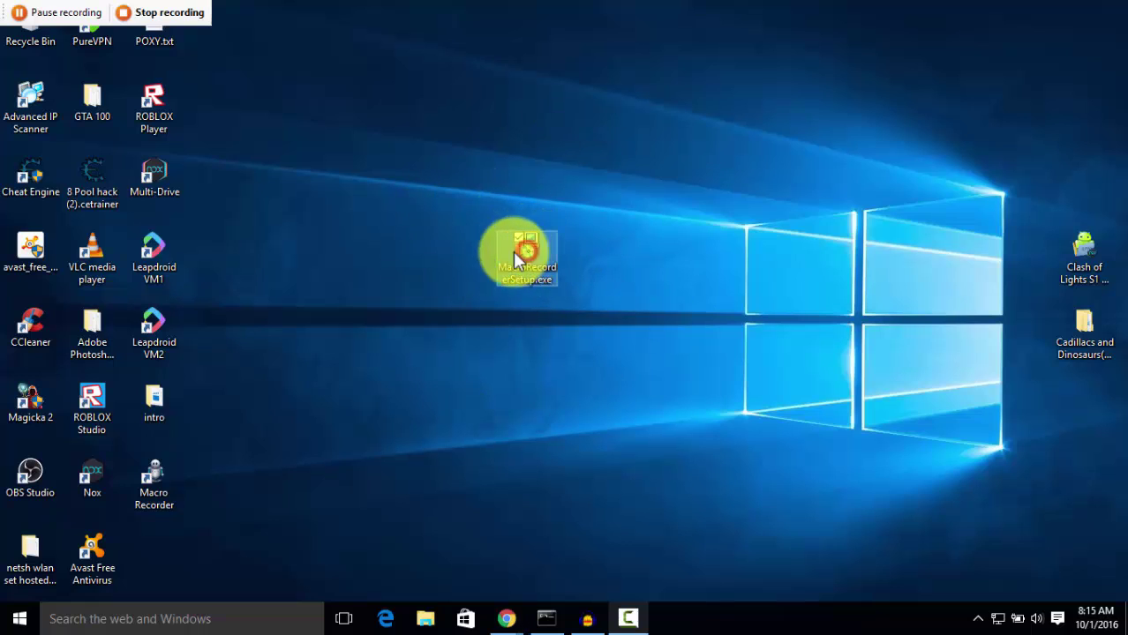
left_click(160, 187)
left_click(148, 328)
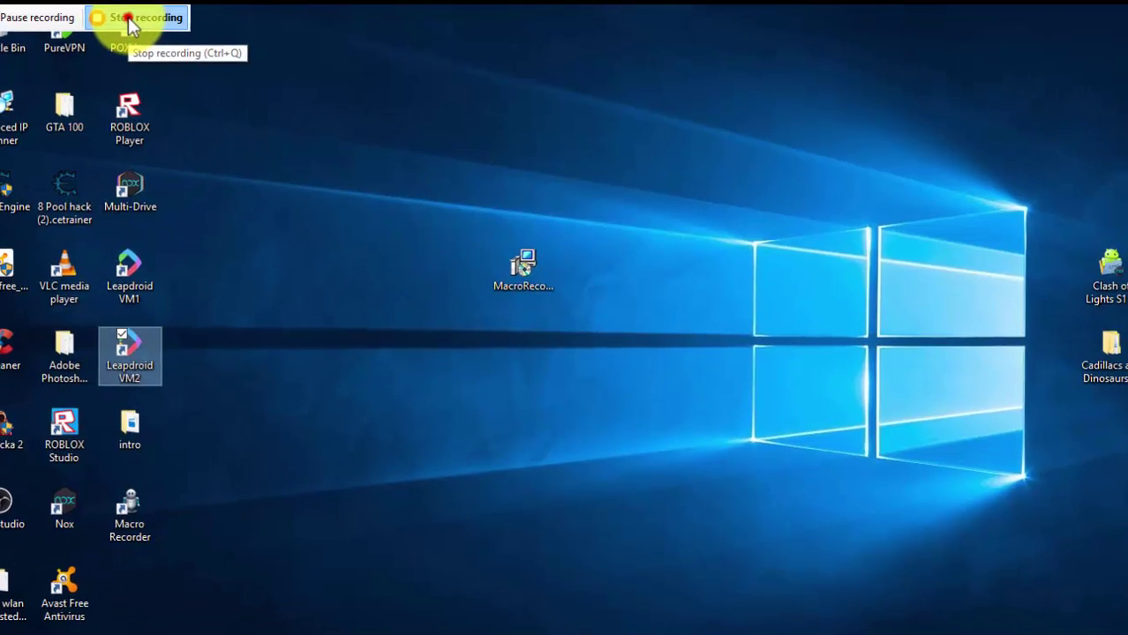
left_click(128, 17)
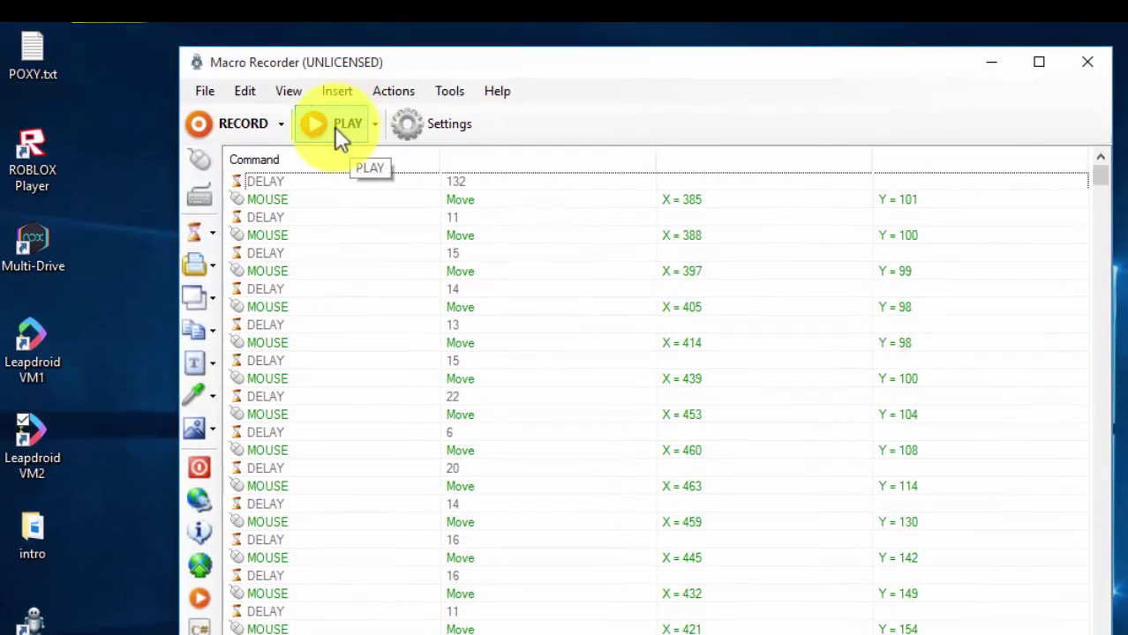
Play the recorded macro once and return to the Macro Recorder main window.
left_click(365, 108)
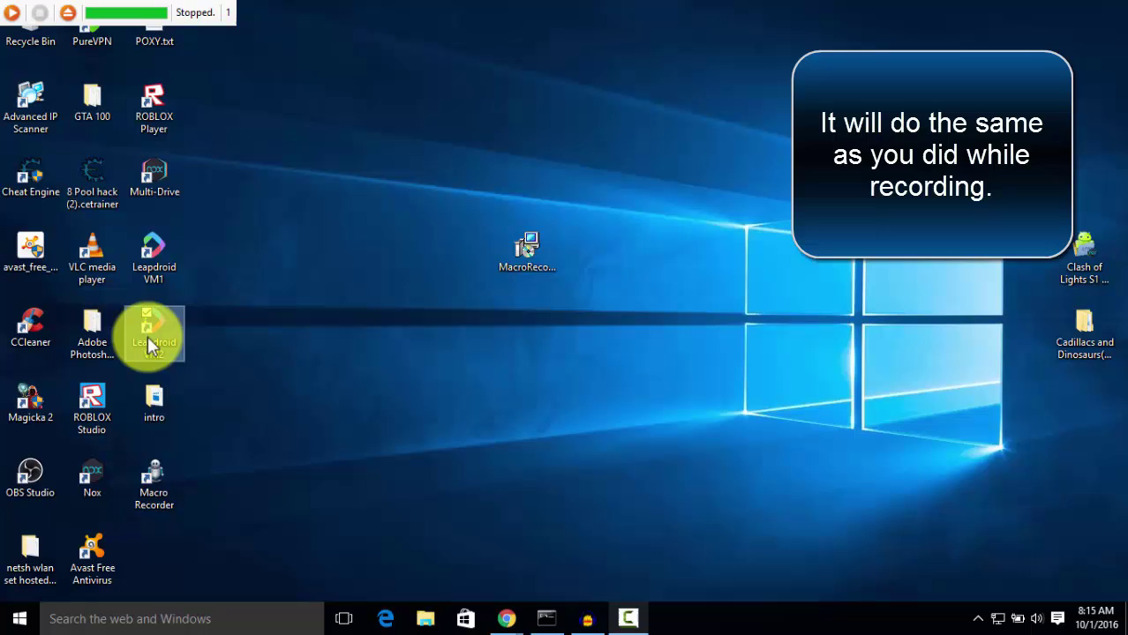
left_click(68, 18)
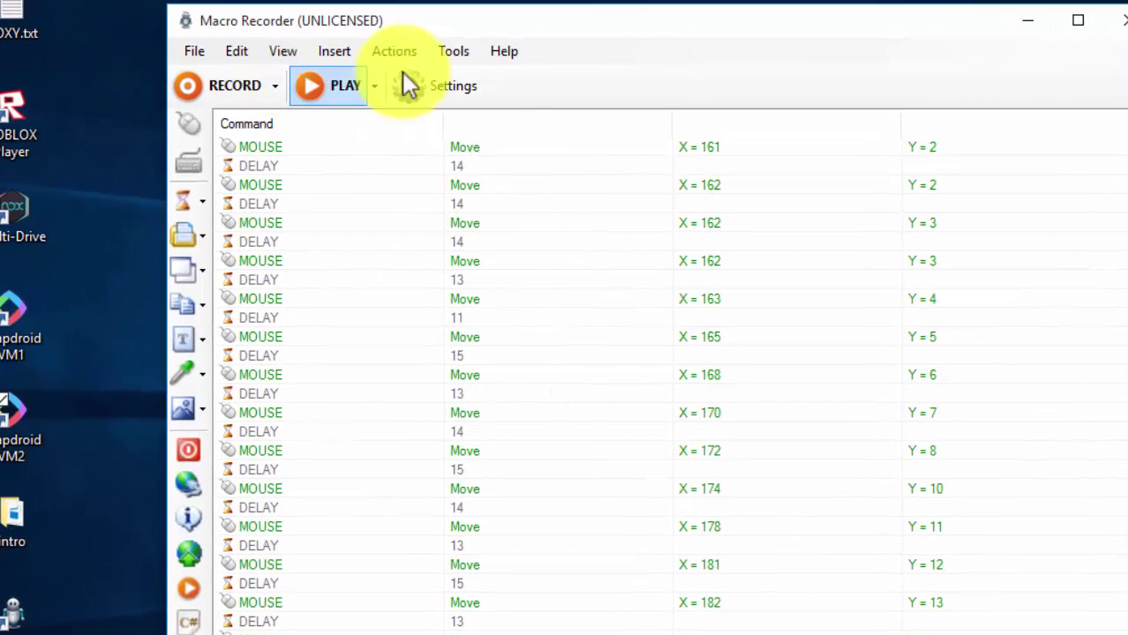
Review the recording settings, set the continuous replay count to 0 for infinite playback, and save the settings.
left_click(450, 85)
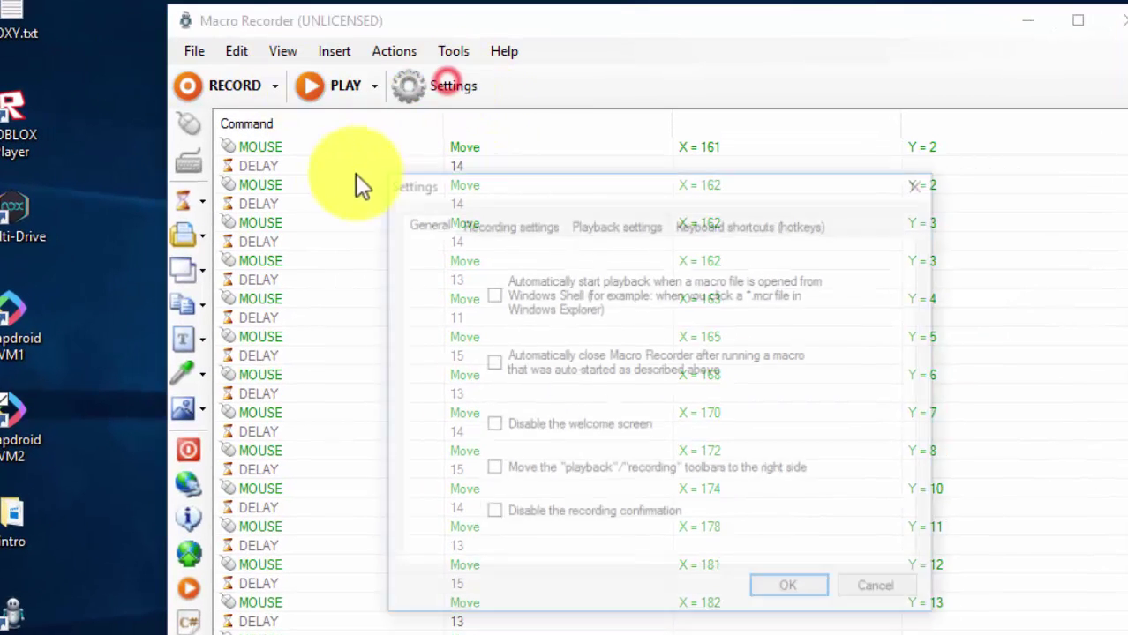
left_click(534, 228)
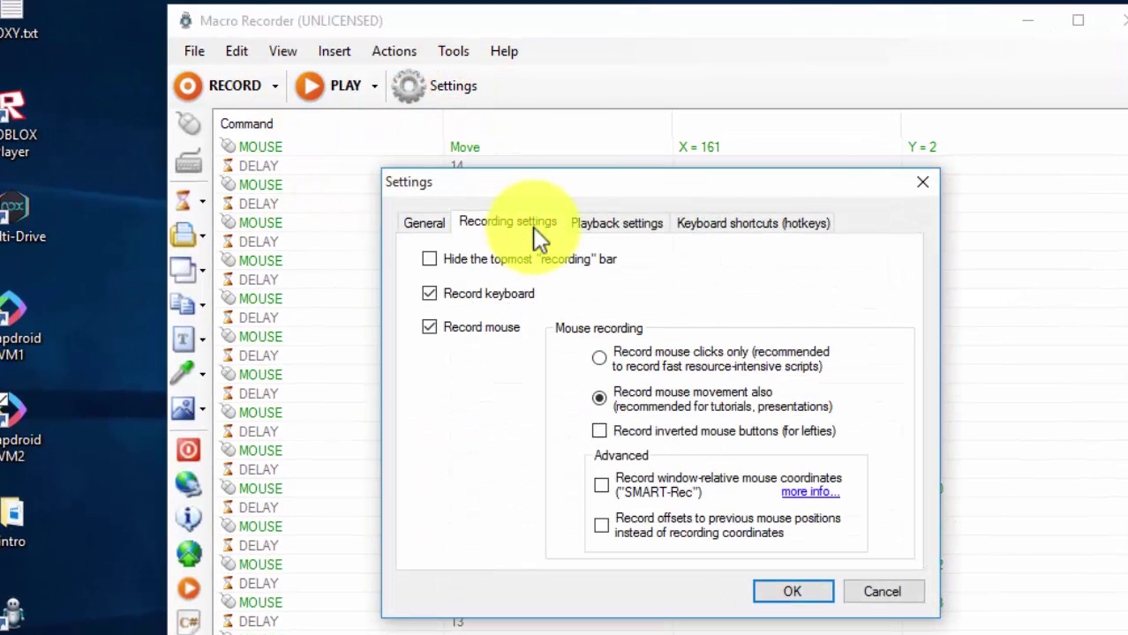
left_click(607, 224)
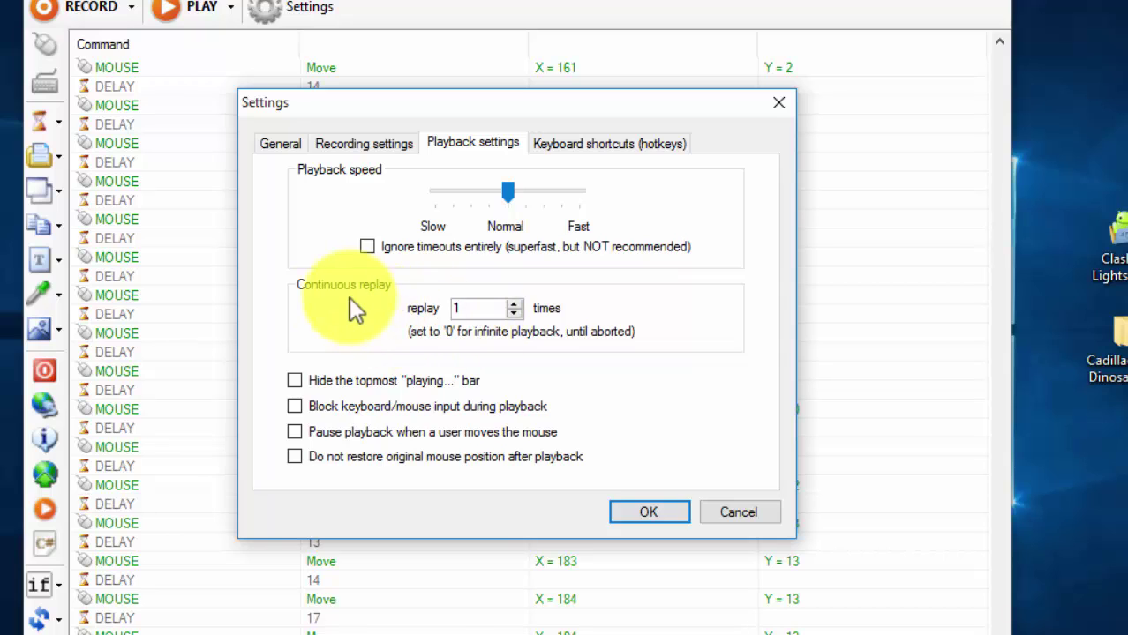
double_click(466, 308)
key("BackSpace")
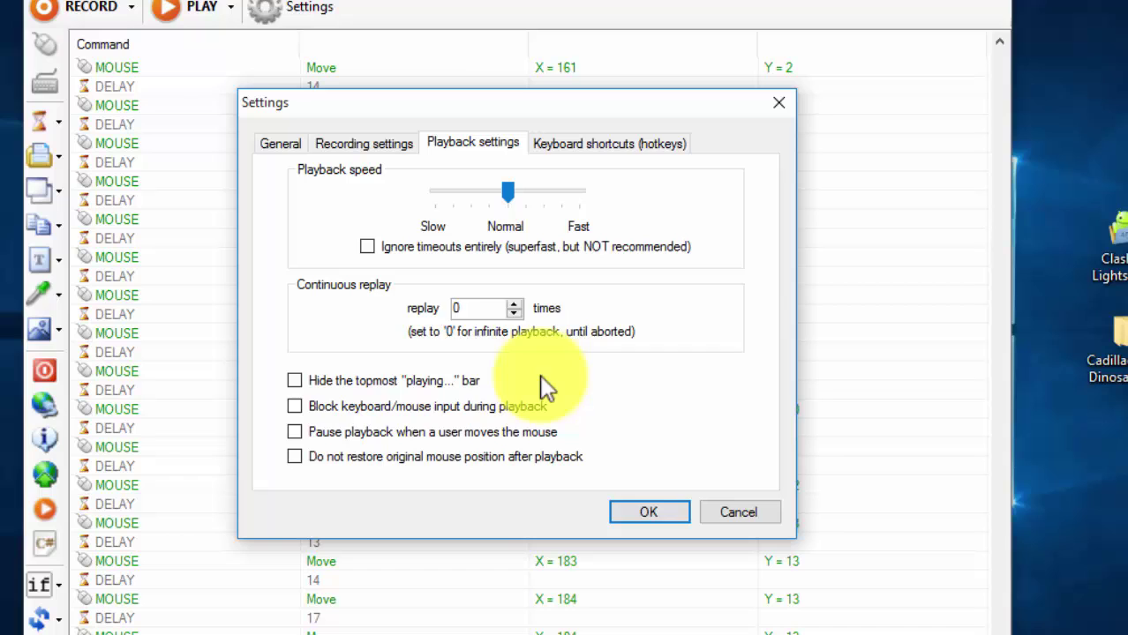
double_click(504, 307)
left_click(466, 307)
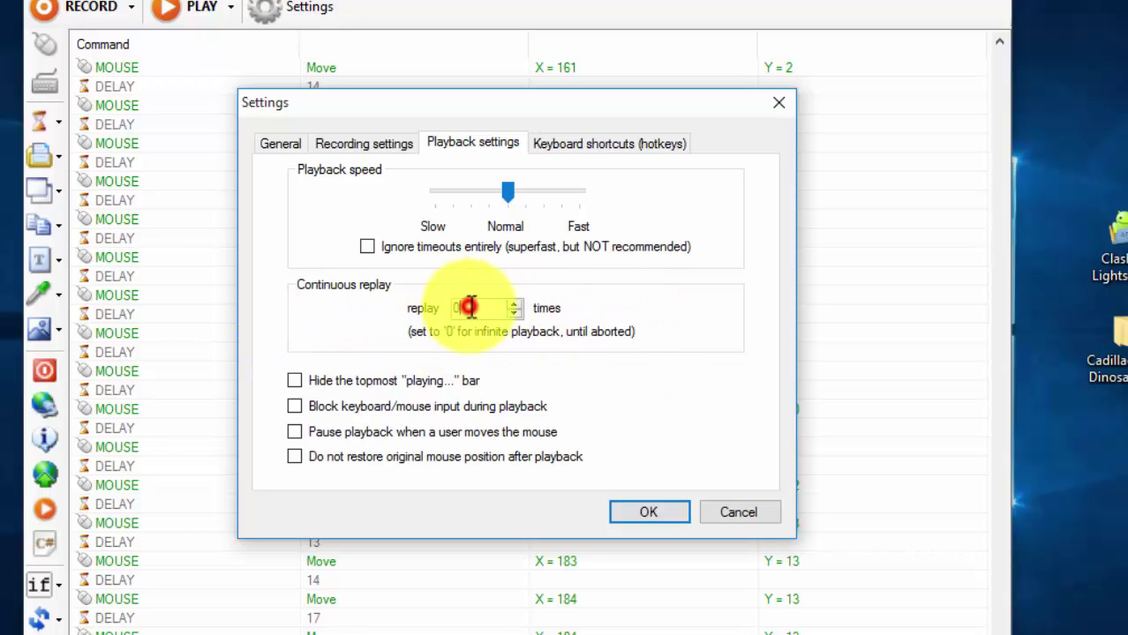
left_click(641, 502)
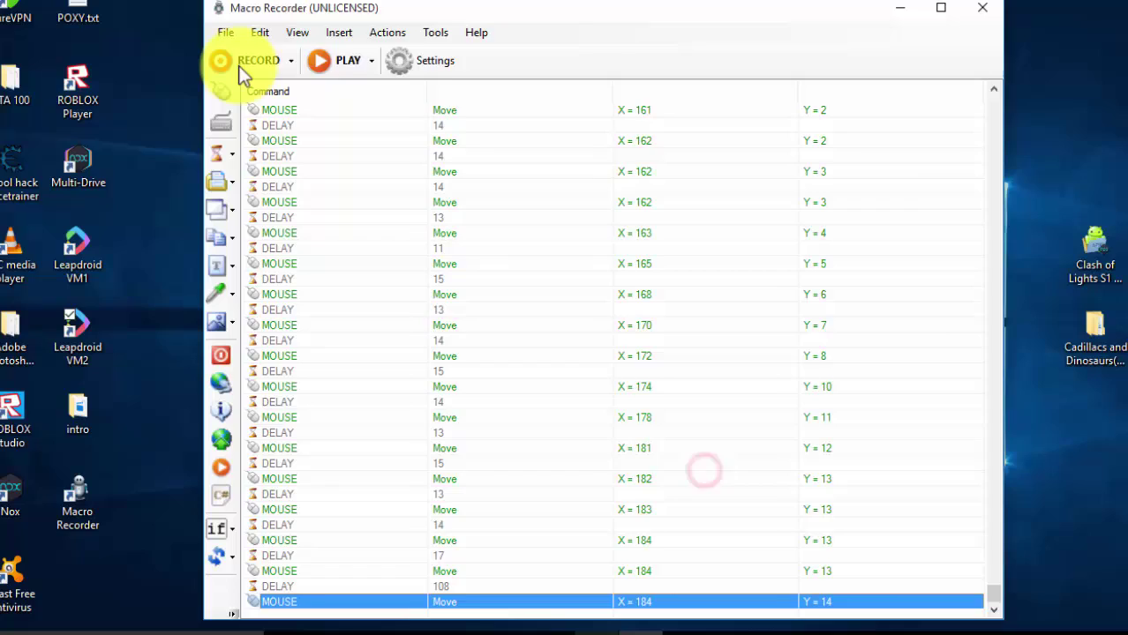
Run the macro with infinite replay, abort the playback, and return to the main window, moving it slightly aside.
left_click(191, 16)
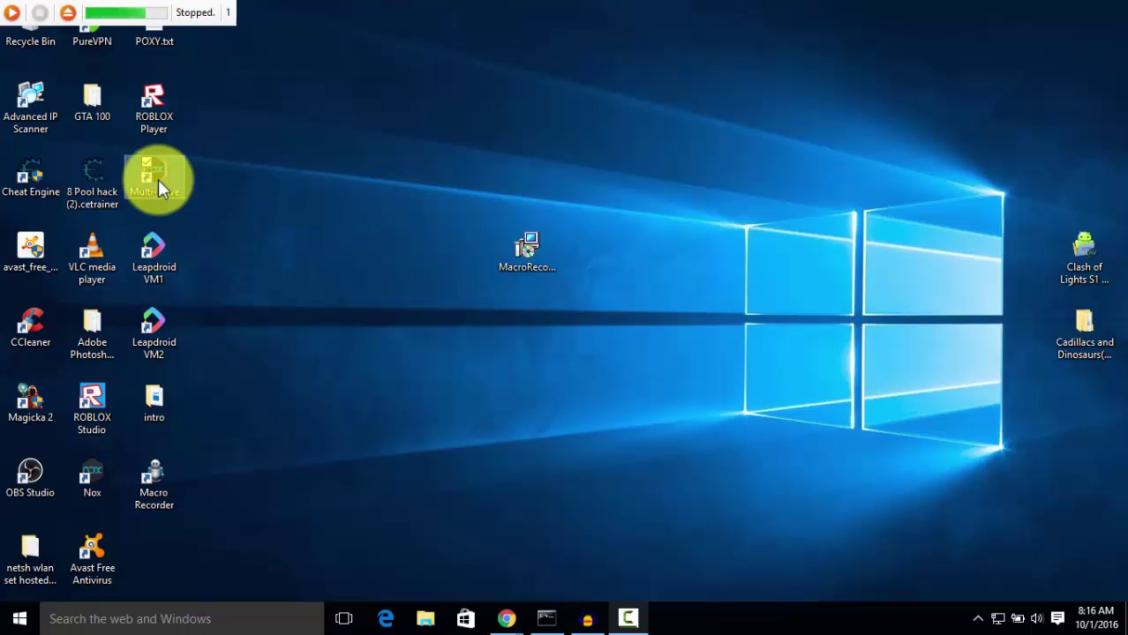
left_click(71, 14)
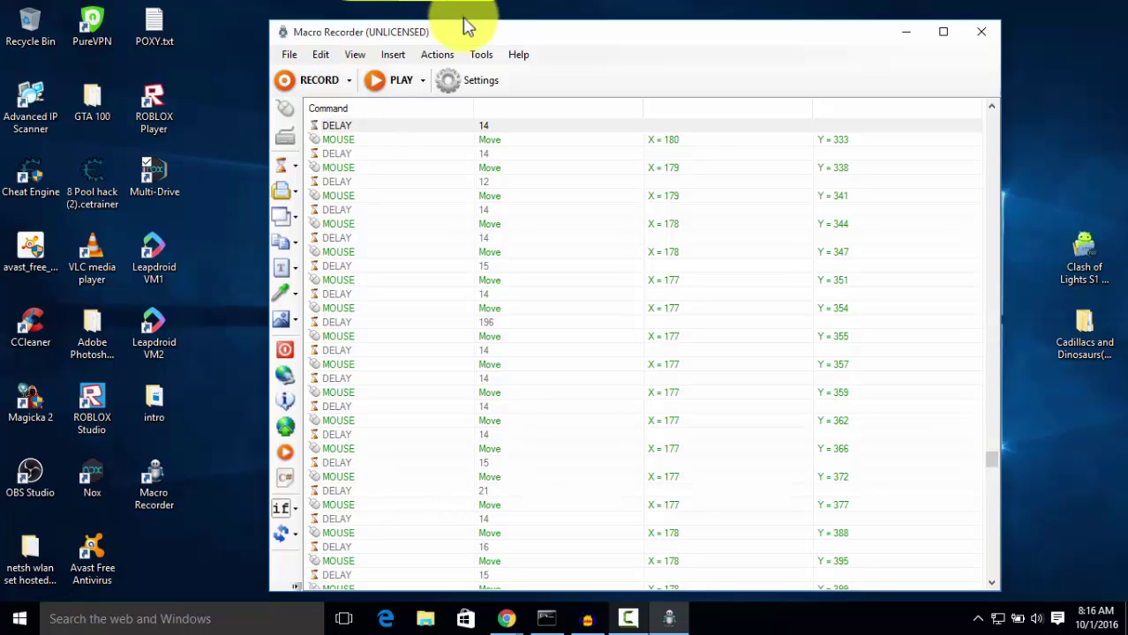
left_click_drag(467, 26, 433, 29)
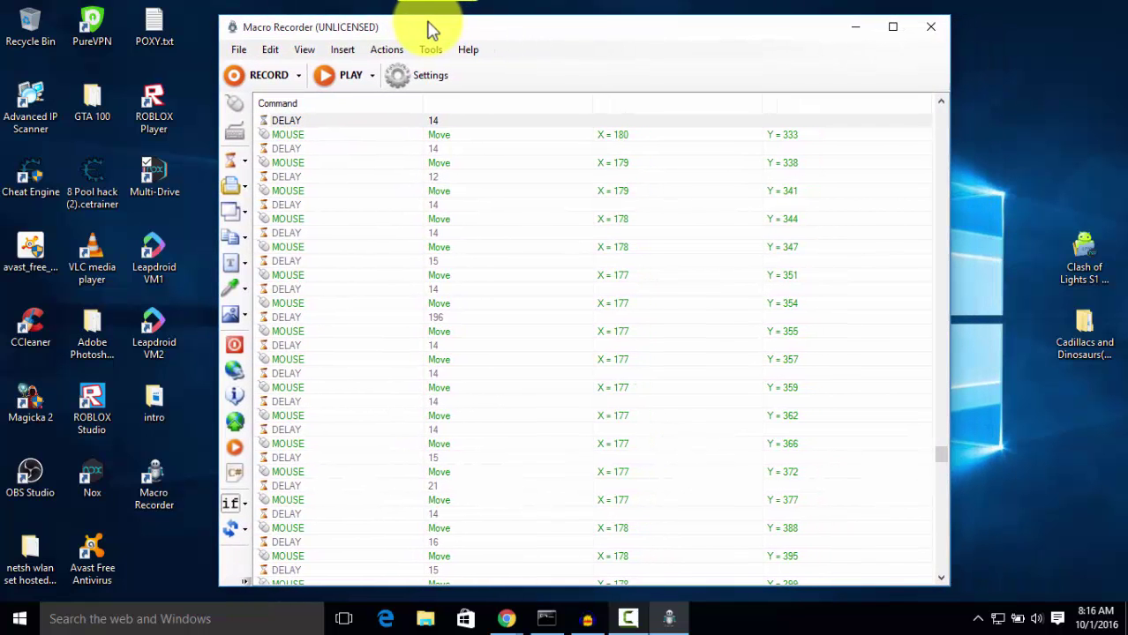